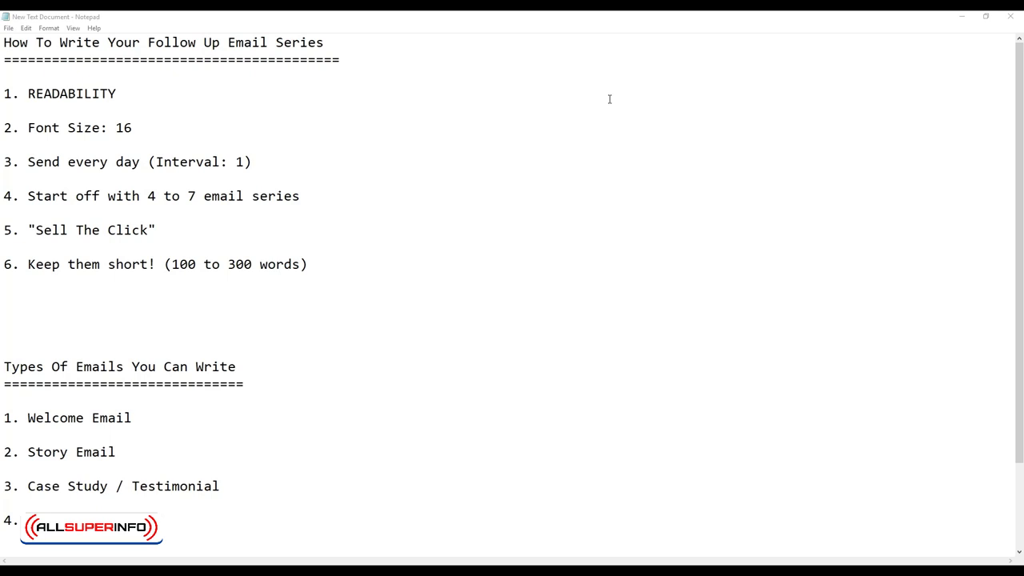
# Read through the Gmail swipe email 'What if you had a personal Coach every step of the way?', then return to Notepad
pyautogui.click(206, 96)
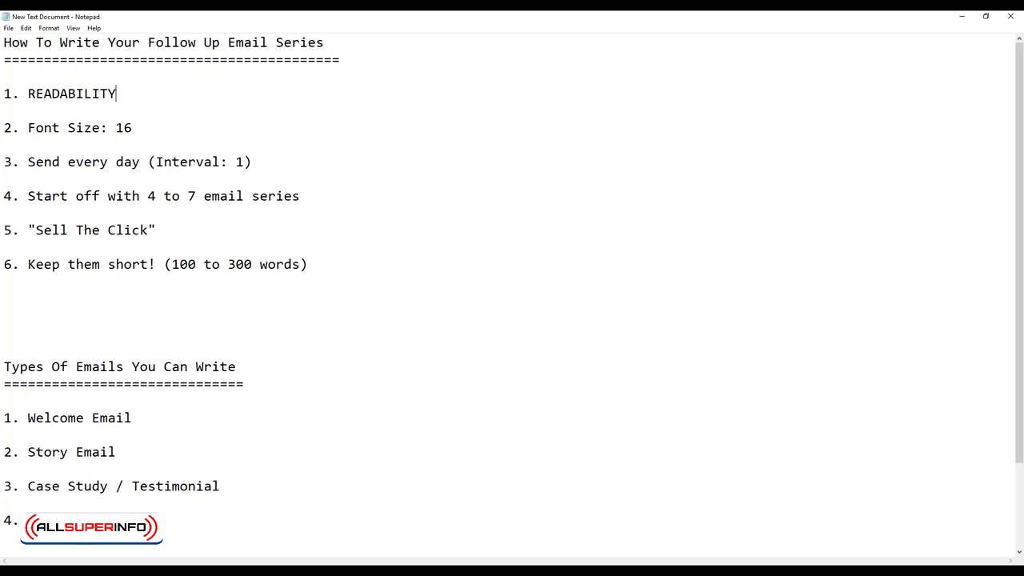
pyautogui.hotkey('alt', 'Tab')
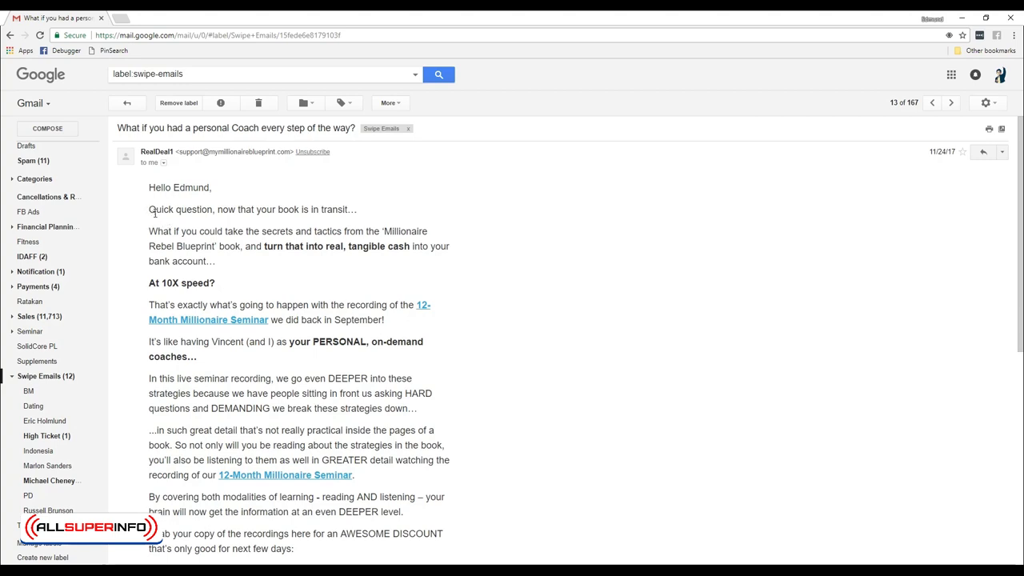
pyautogui.scroll(-1, 289, 285)
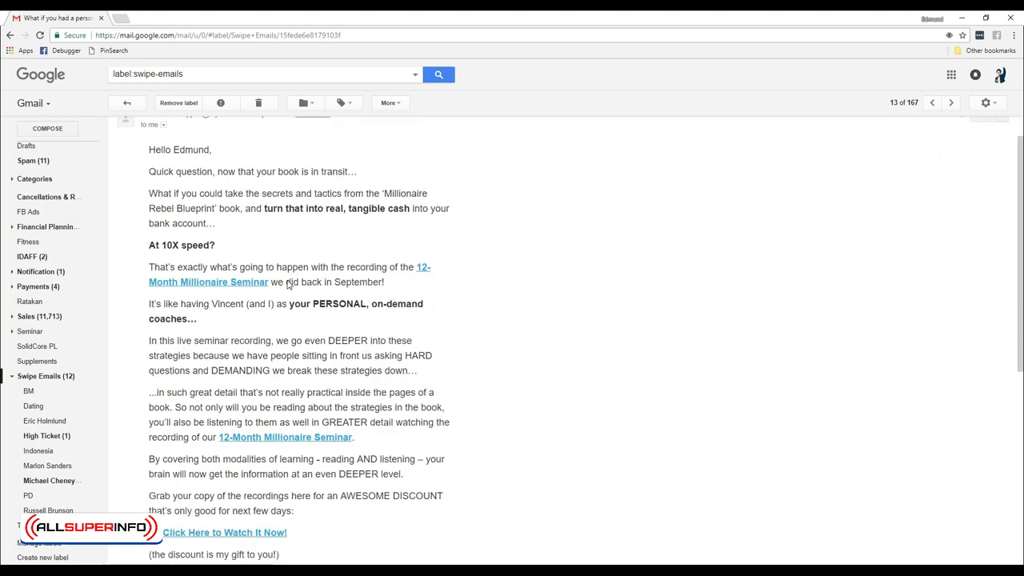
pyautogui.scroll(-3, 289, 285)
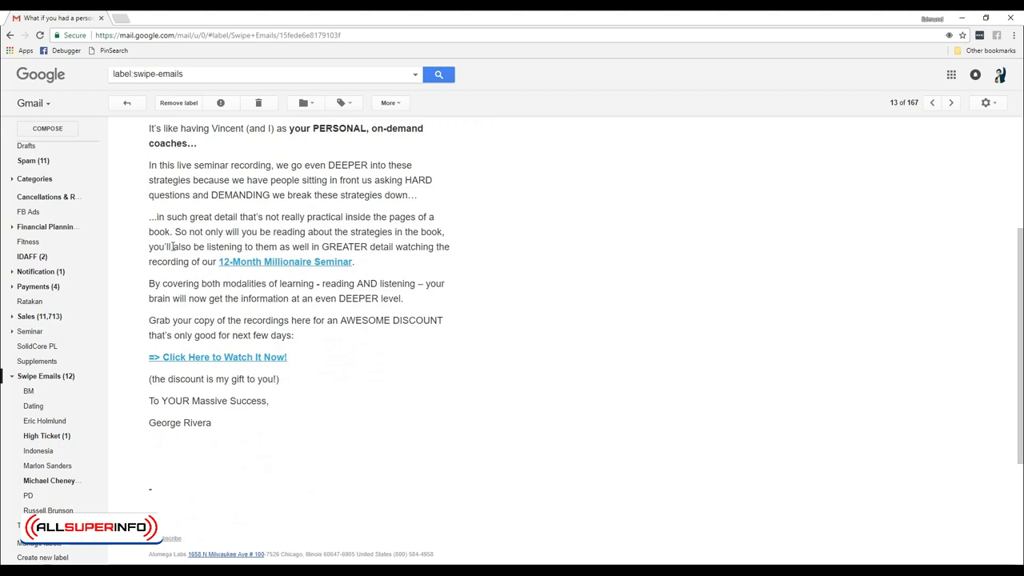
pyautogui.scroll(3, 199, 232)
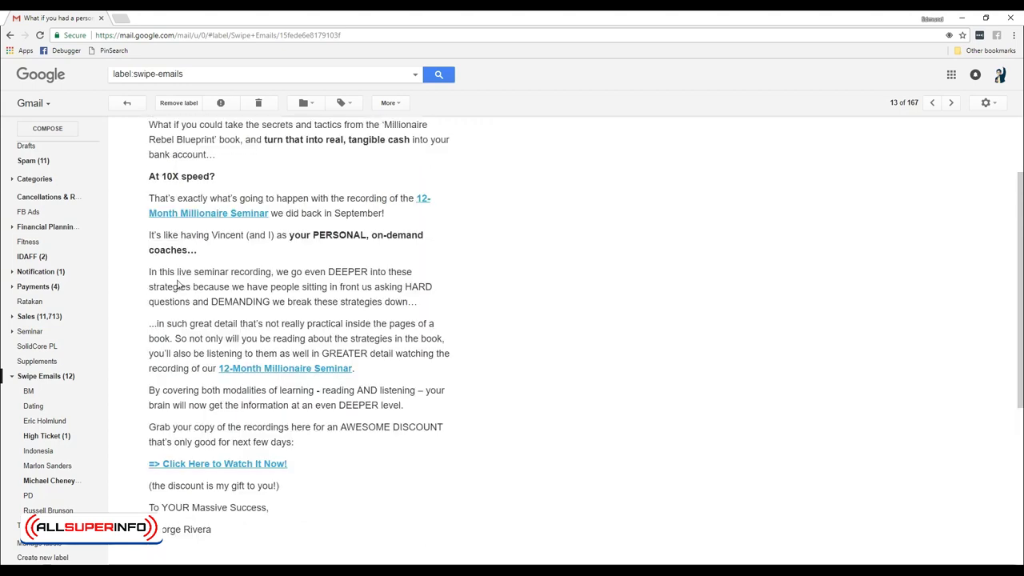
pyautogui.scroll(-1, 212, 320)
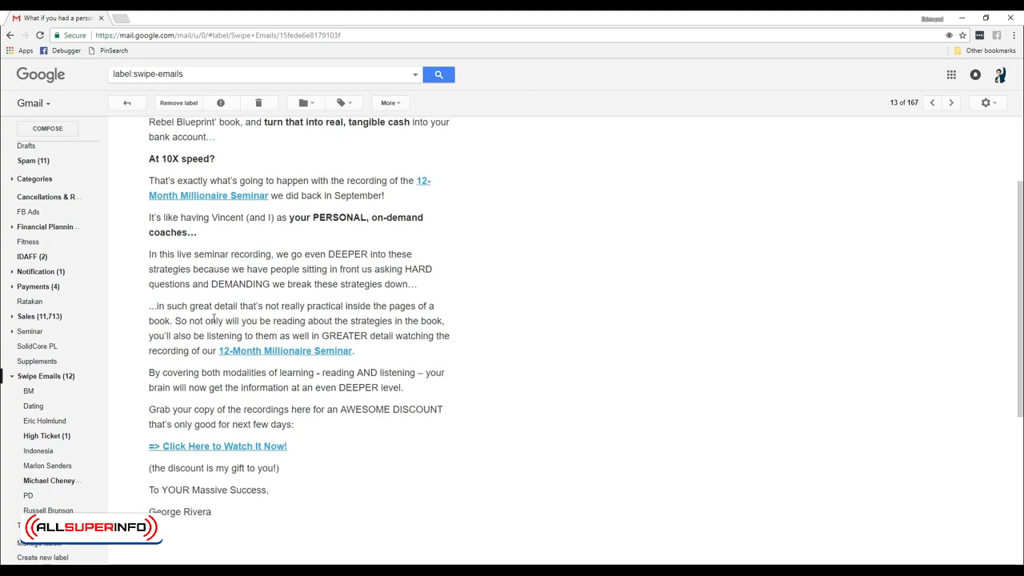
pyautogui.scroll(-2, 214, 318)
pyautogui.scroll(6, 229, 206)
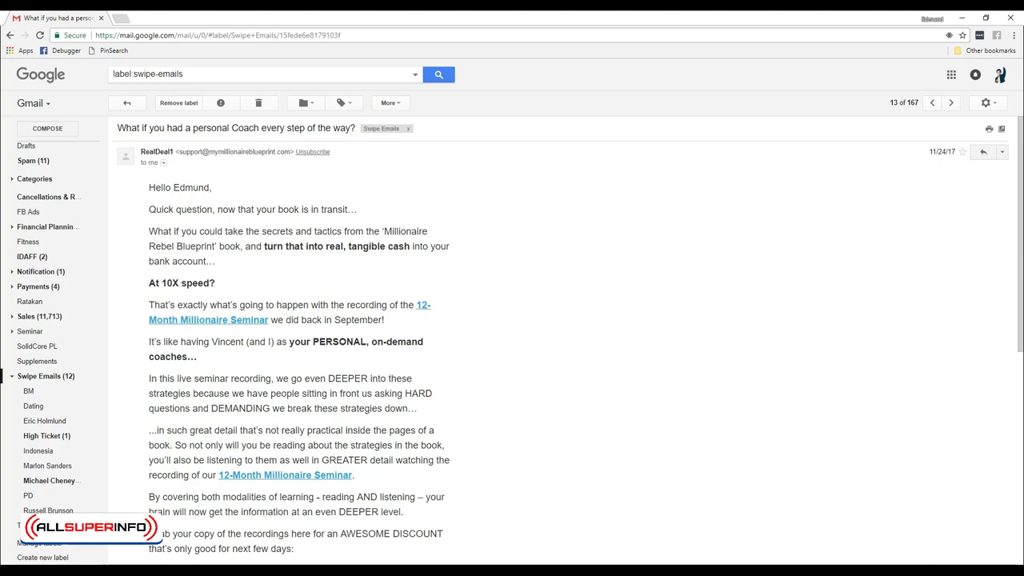
pyautogui.hotkey('alt', 'Tab')
# Place the cursor after 'Font Size: 16' and move to the start of the 'Send every day' tip
pyautogui.click(163, 122)
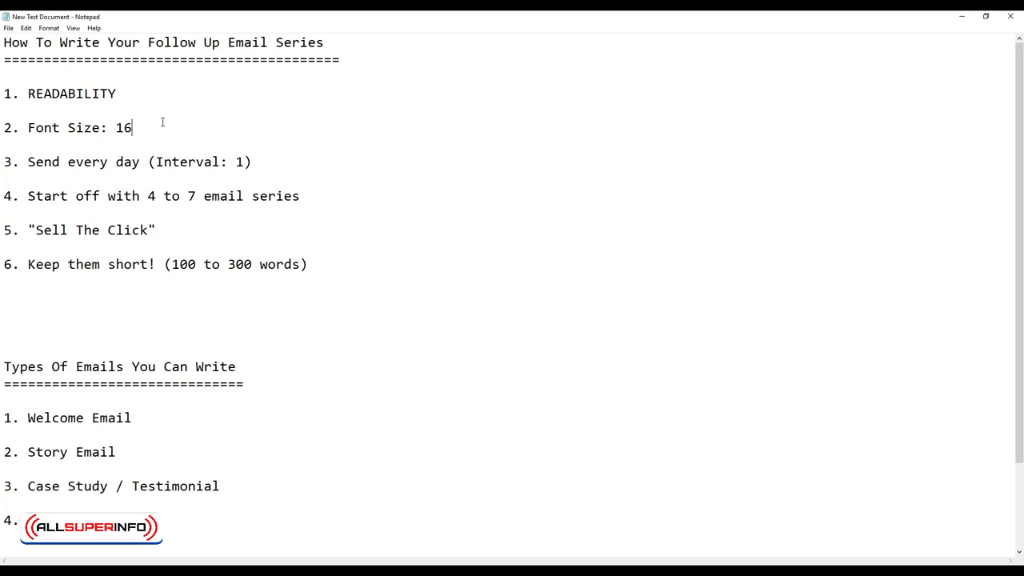
pyautogui.press('Right')
pyautogui.press('Right')
# Highlight the tip '3. Send every day (Interval: 1)'
pyautogui.hotkey('shift', 'End')
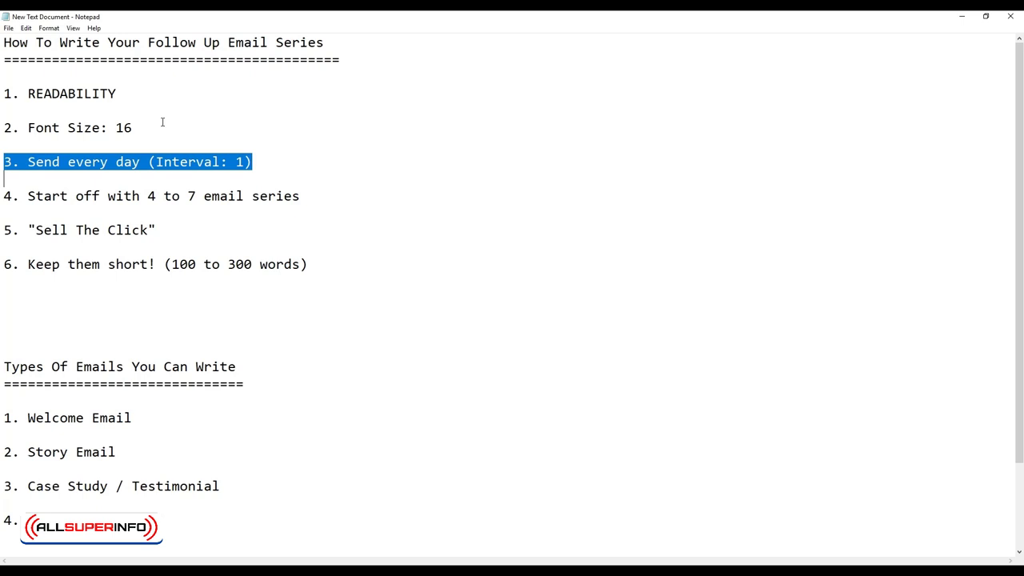
pyautogui.press('Right')
# Highlight '4. Start off with 4 to 7 email series', then the 'Sell The Click' tip
pyautogui.hotkey('shift', 'Down')
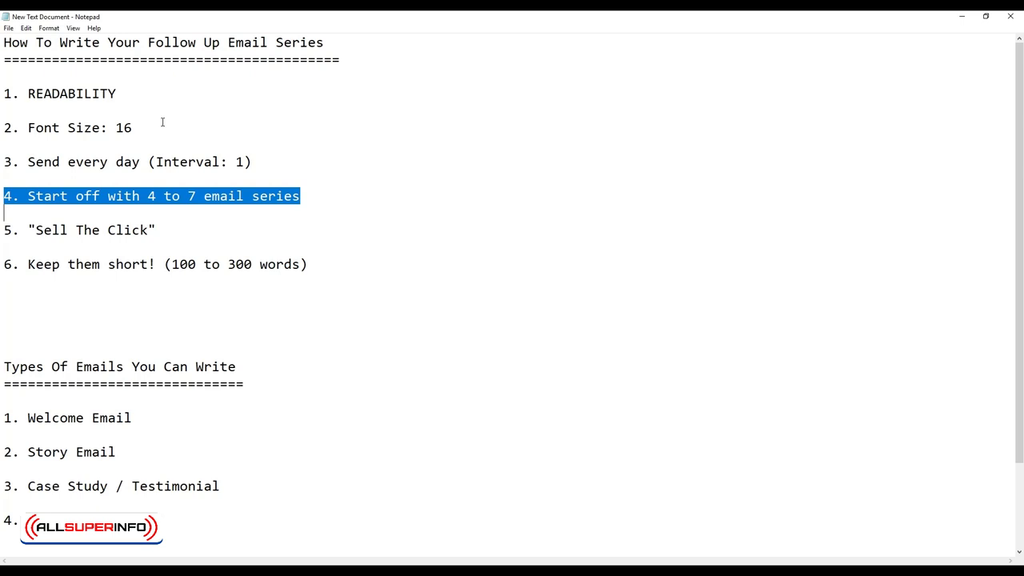
pyautogui.press('Down')
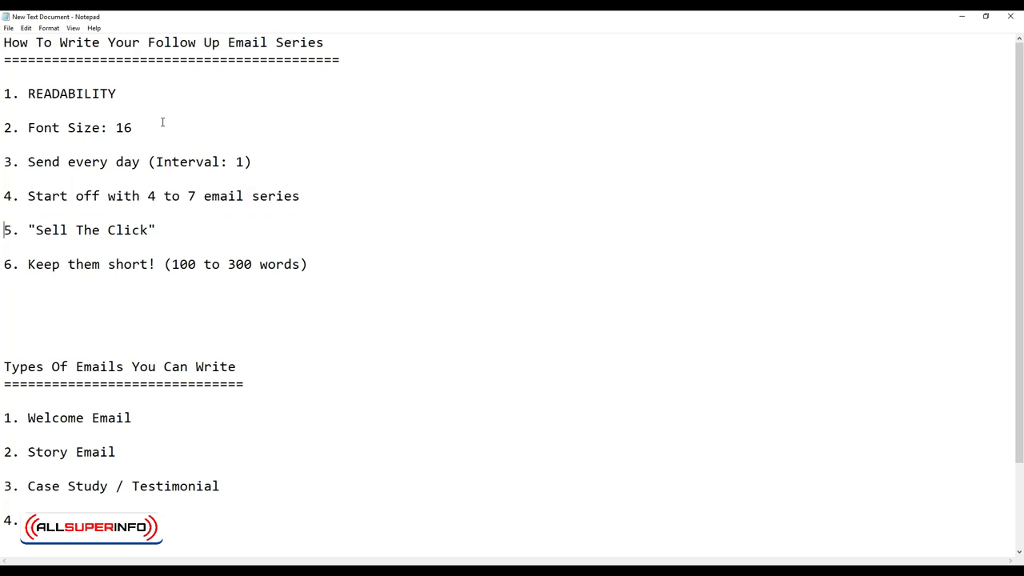
pyautogui.hotkey('shift', 'Down')
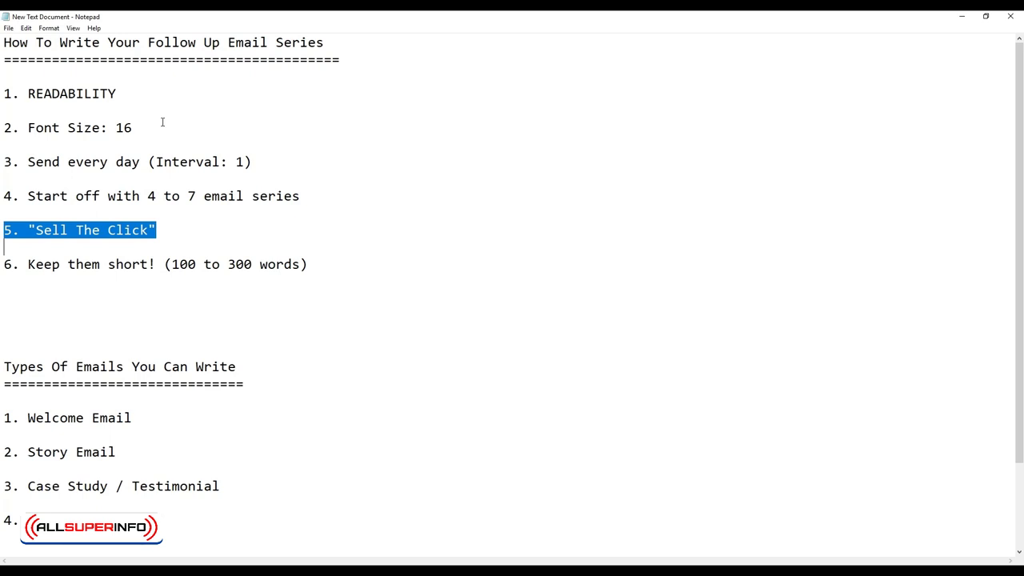
# Clear the highlight and move down past the 'Keep them short! (100 to 300 words)' tip
pyautogui.press('Down')
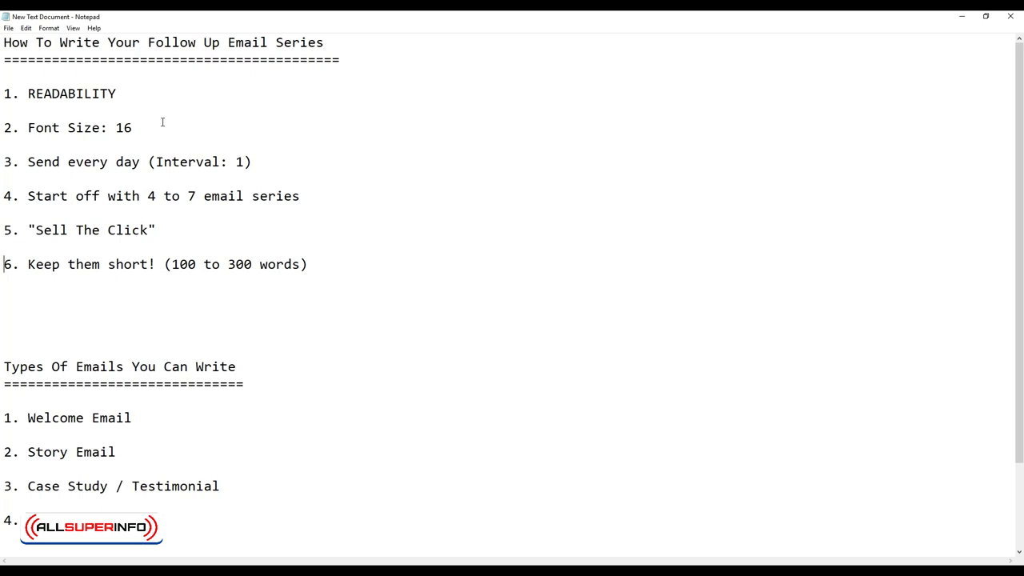
pyautogui.press('Down')
# Jump to the end of the outline, bringing all six email types through '6. Last Calls' into view
pyautogui.hotkey('ctrl', 'End')
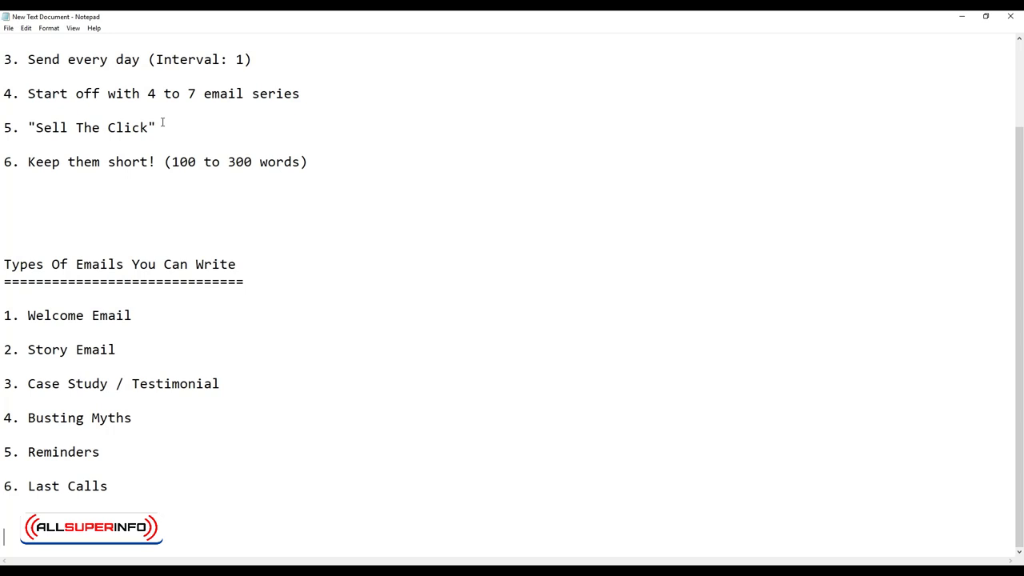
pyautogui.press('Up')
pyautogui.press('Up')
pyautogui.press('Up')
pyautogui.press('Up')
pyautogui.press('Up')
pyautogui.press('Up')
pyautogui.press('Up')
pyautogui.press('Up')
pyautogui.press('Up')
pyautogui.press('Up')
pyautogui.press('Up')
pyautogui.press('Up')
pyautogui.press('Up')
pyautogui.press('End')
# Add Welcome Email bullets 'introduce yourself', 'what you're all about' and 'what's in it for me (WIIFM?)'
pyautogui.press('Return')
pyautogui.press('Up')
pyautogui.write('- ')
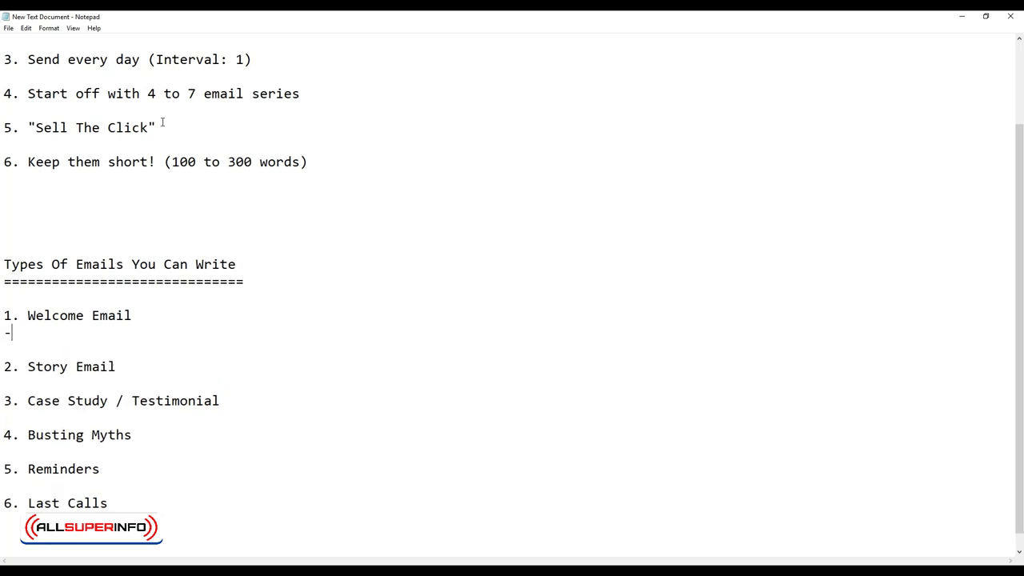
pyautogui.write('intro duce yourself')
pyautogui.press('Return')
pyautogui.write('- wha')
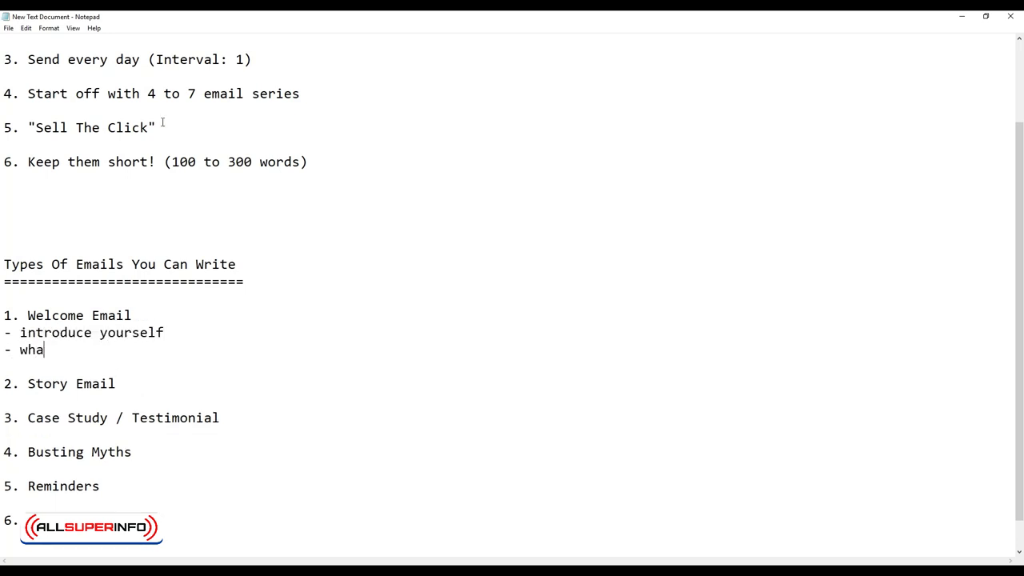
pyautogui.write("t you're all about")
pyautogui.press('Return')
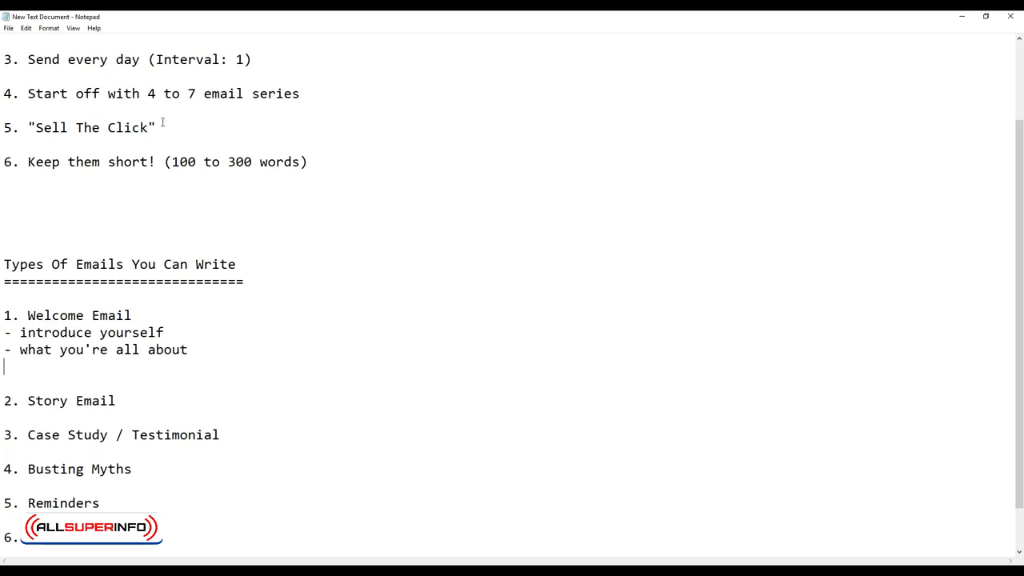
pyautogui.write("- what's in it for me")
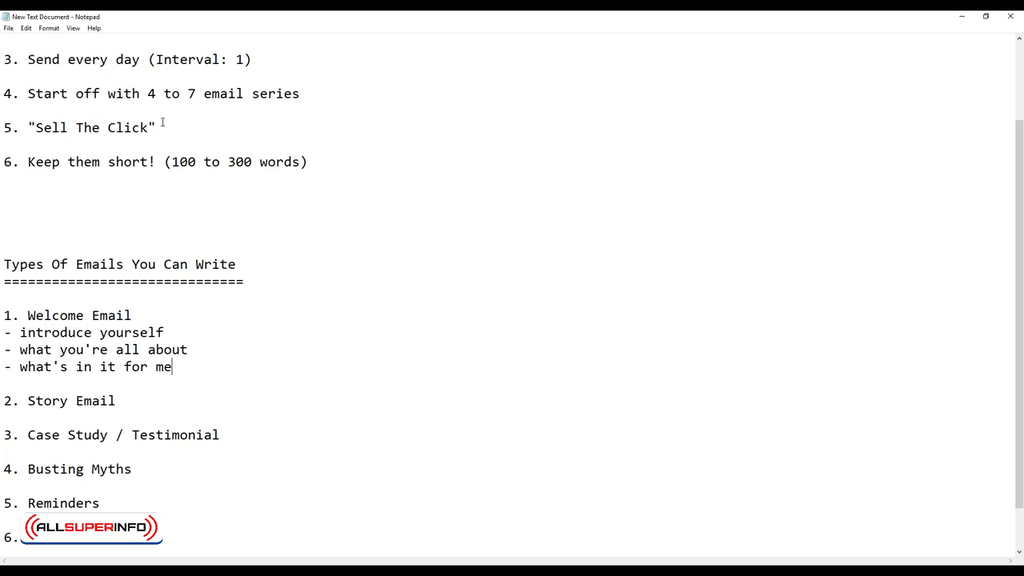
pyautogui.write(' WIIFM?)')
pyautogui.press('Left')
pyautogui.press('Left')
pyautogui.press('Left')
pyautogui.press('Left')
pyautogui.press('Left')
pyautogui.press('Left')
pyautogui.press('Left')
pyautogui.press('Left')
pyautogui.press('Right')
pyautogui.write('(')
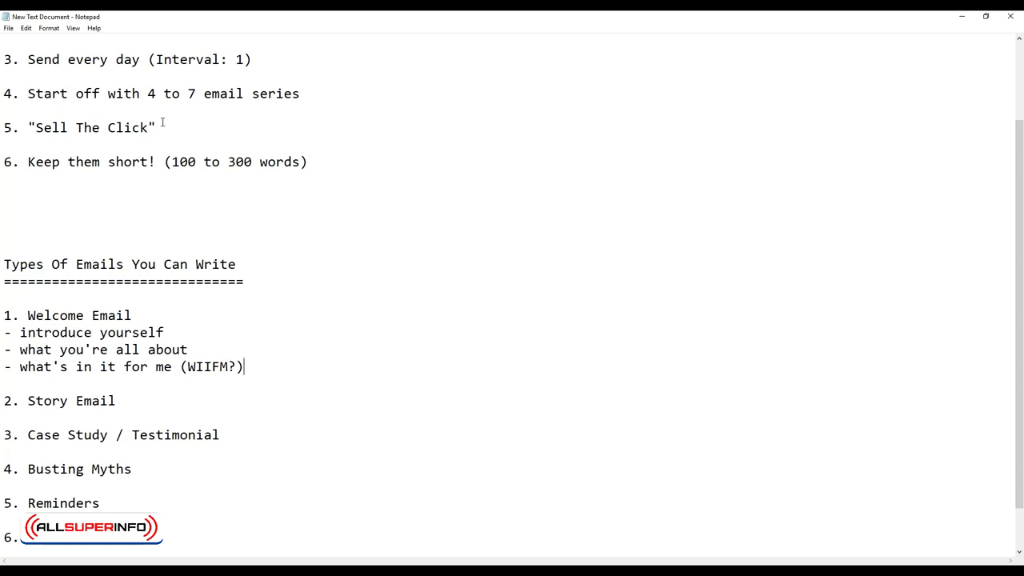
# Add 'Call To Action' under Welcome Email and 'based on your personal experience (zero to hero moment)' under Story Email
pyautogui.press('Return')
pyautogui.write('-')
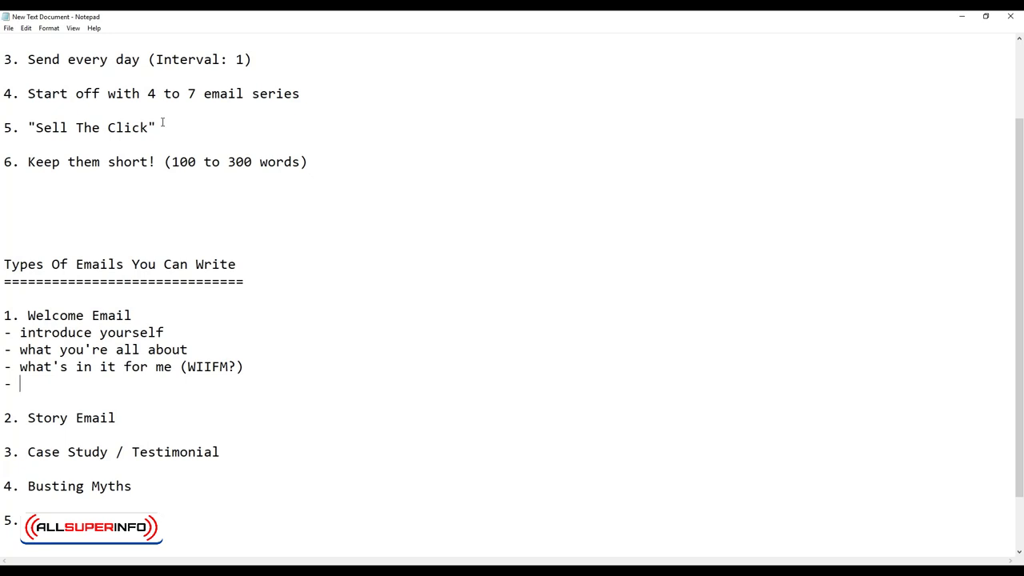
pyautogui.write(' Call To Action')
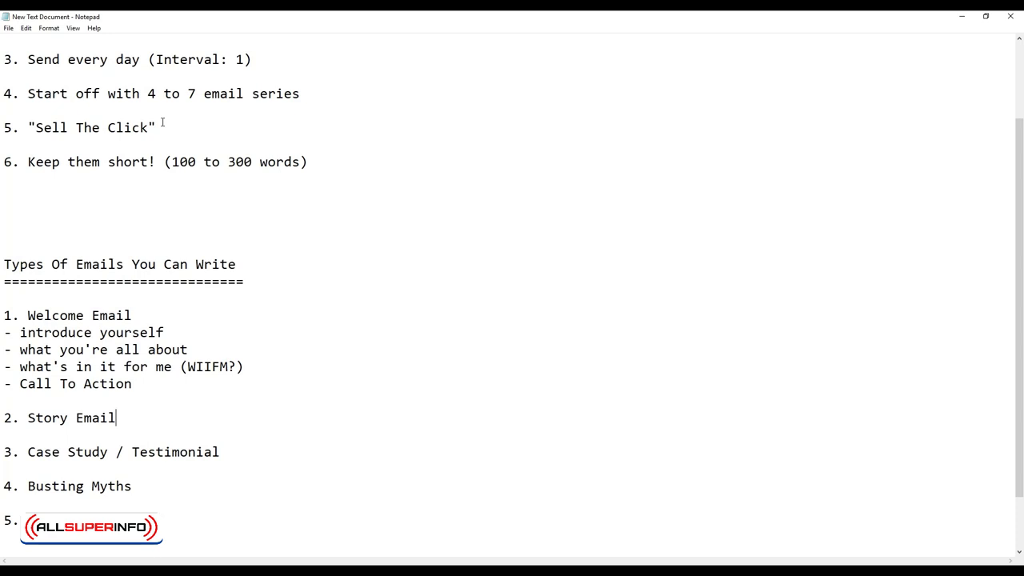
pyautogui.press('Return')
pyautogui.write('- based on y')
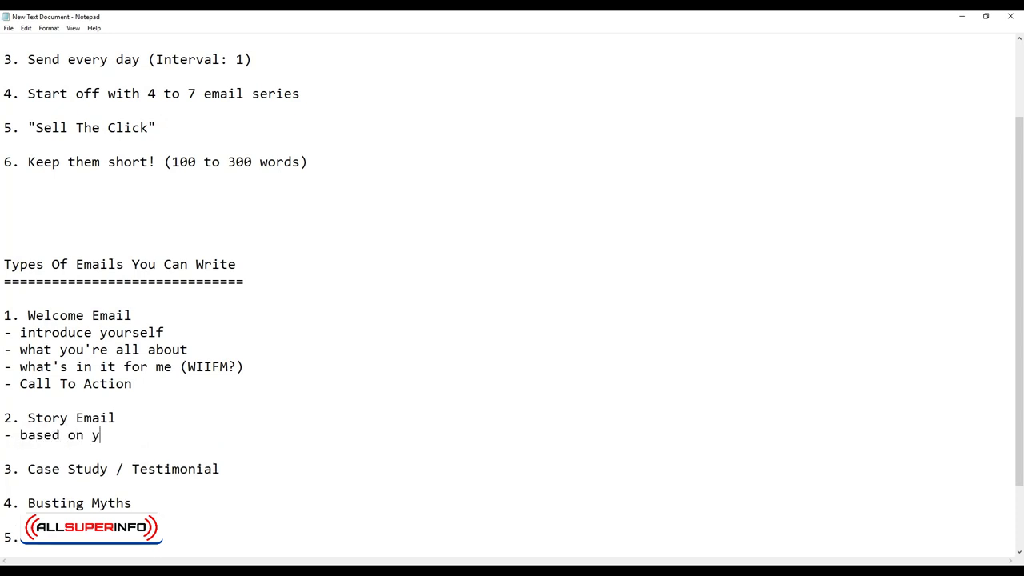
pyautogui.write('our personal experien')
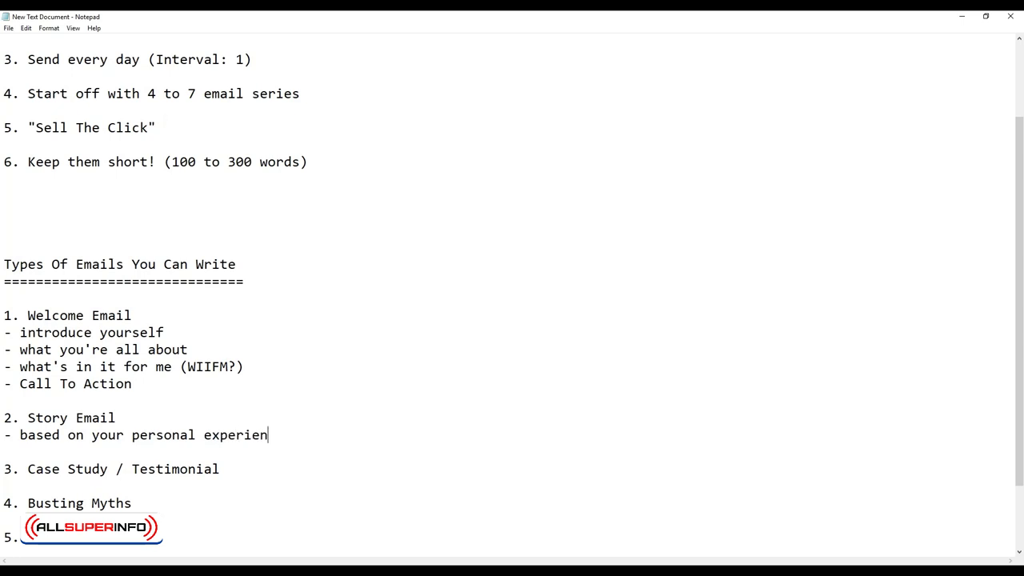
pyautogui.write('ce (zero to hero moment)')
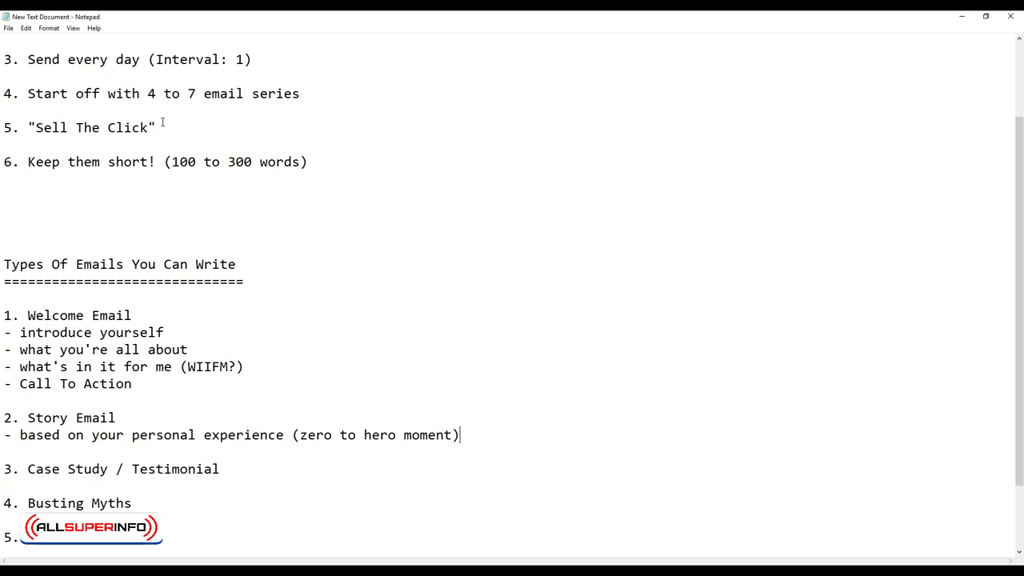
# Add the bullet 'third party' under Story Email
pyautogui.press('Return')
pyautogui.write('-')
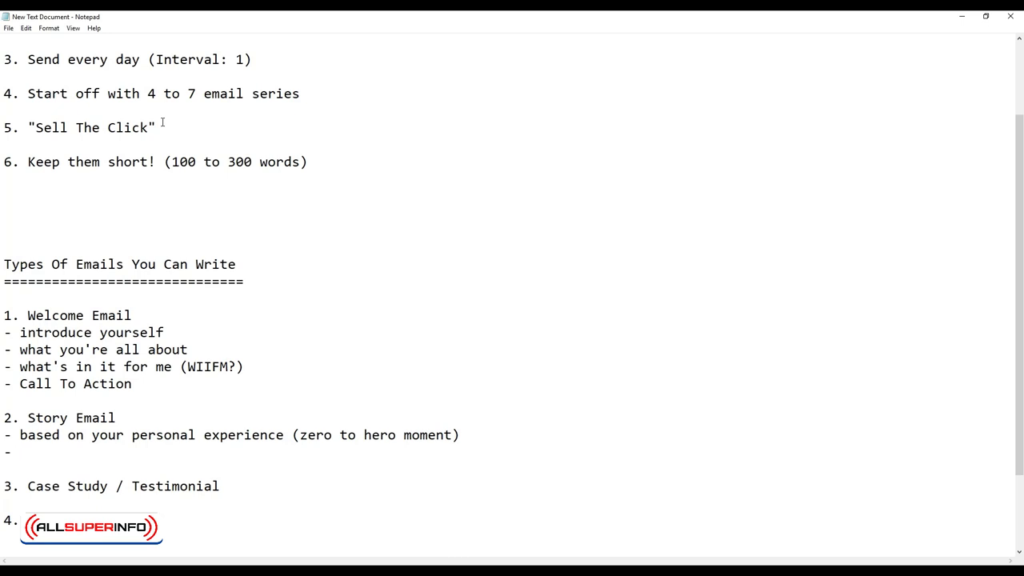
pyautogui.write(' third party')
pyautogui.press('Down')
pyautogui.press('Down')
pyautogui.press('Down')
pyautogui.press('Down')
pyautogui.press('Down')
pyautogui.press('Down')
pyautogui.press('Down')
pyautogui.press('Down')
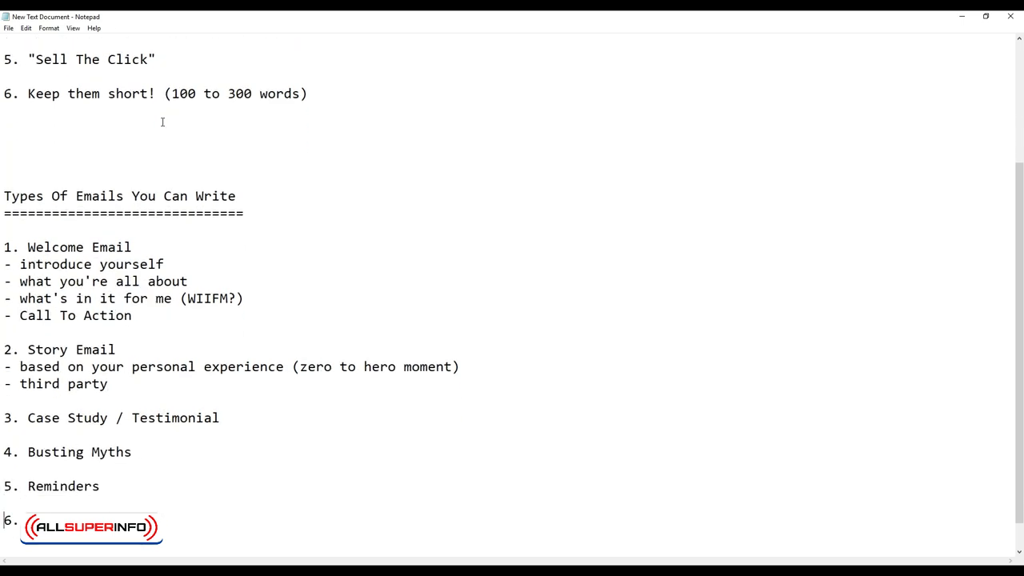
# List 'social proof', 'social validation' and 'inspire confidence' as bullets under Case Study / Testimonial
pyautogui.press('Up')
pyautogui.press('Up')
pyautogui.press('Up')
pyautogui.press('Up')
pyautogui.press('Up')
pyautogui.press('Return')
pyautogui.press('Up')
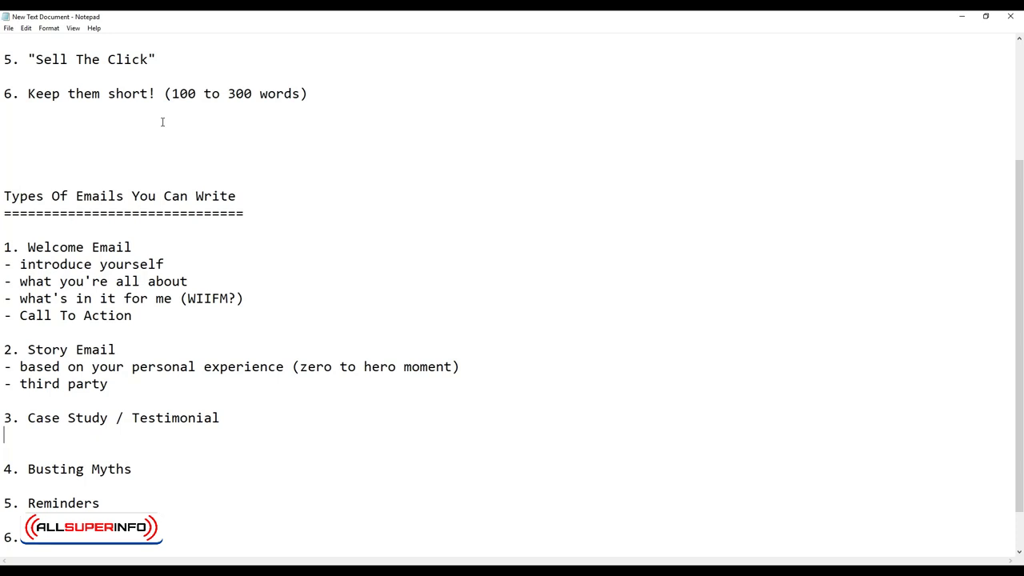
pyautogui.write('- social proof')
pyautogui.press('Return')
pyautogui.write('- social ')
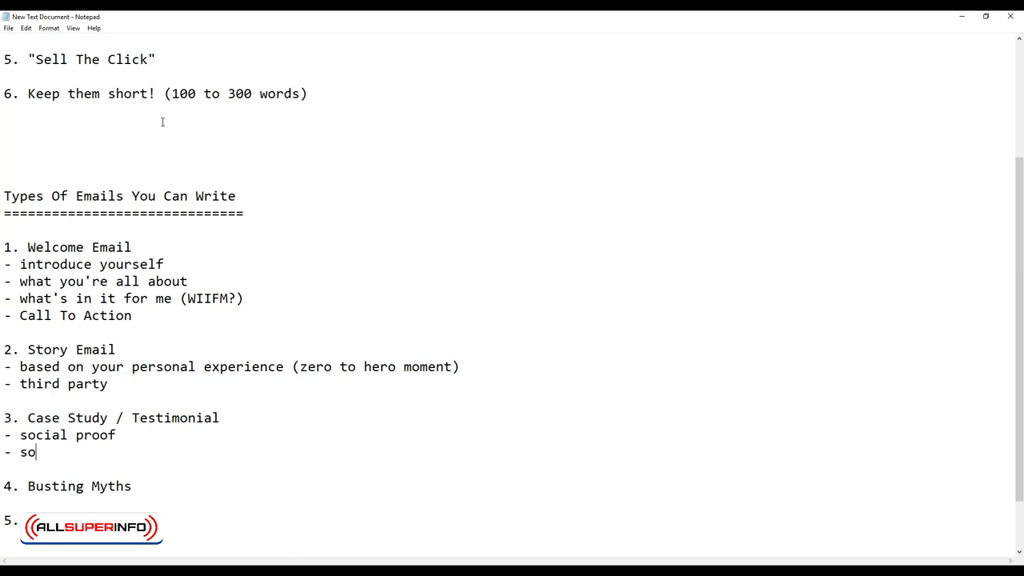
pyautogui.write('validation')
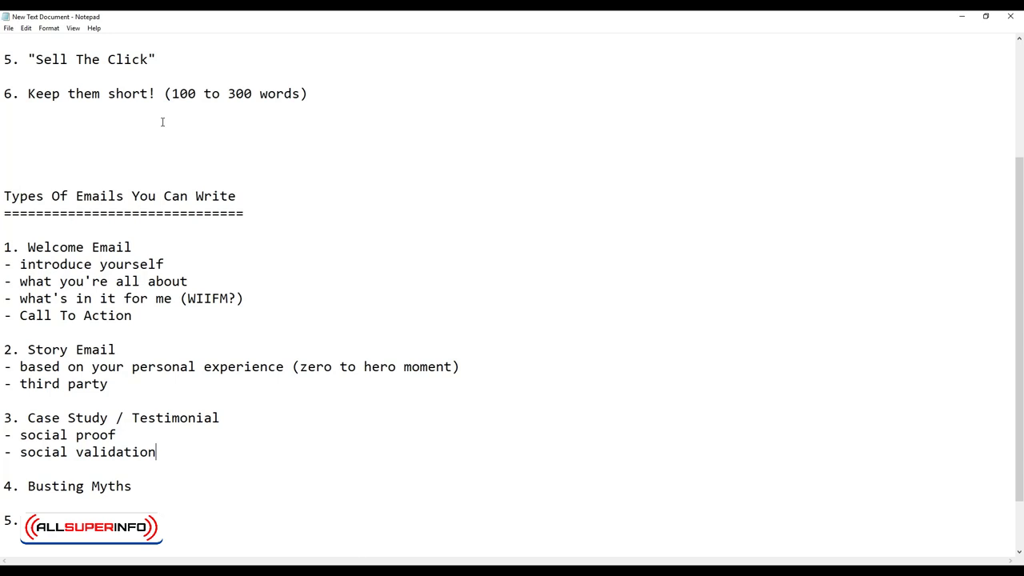
pyautogui.press('Return')
pyautogui.write('- ')
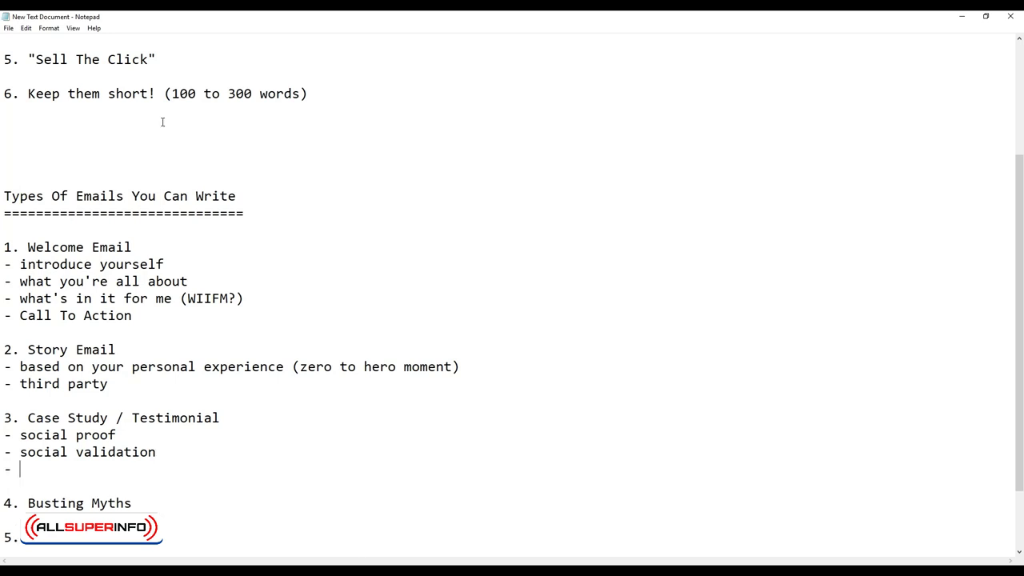
pyautogui.write('inspire confidence')
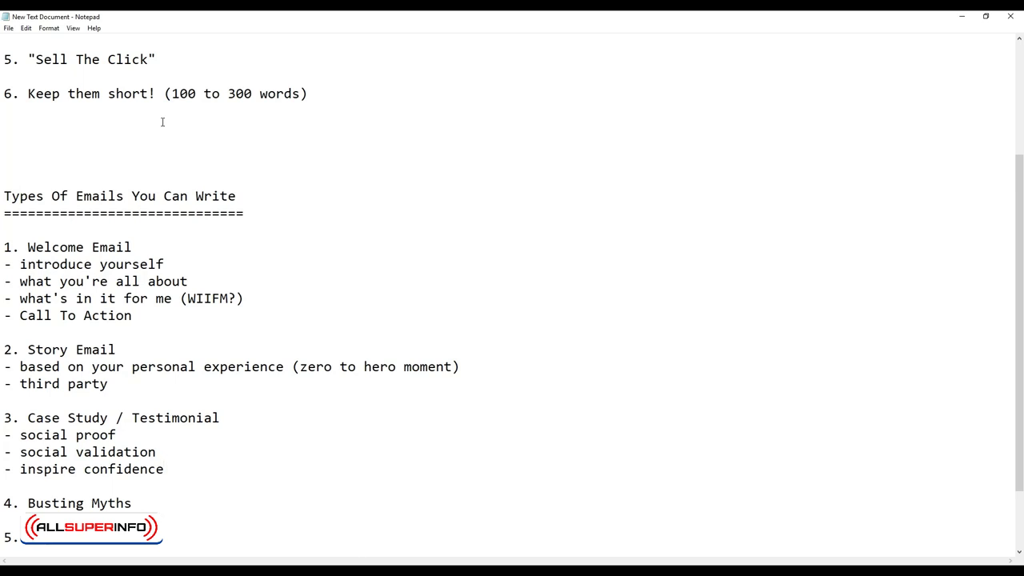
pyautogui.press('Down')
pyautogui.press('Down')
pyautogui.press('Down')
pyautogui.press('Down')
pyautogui.press('Down')
pyautogui.press('Down')
pyautogui.press('Down')
pyautogui.press('Down')
pyautogui.press('Down')
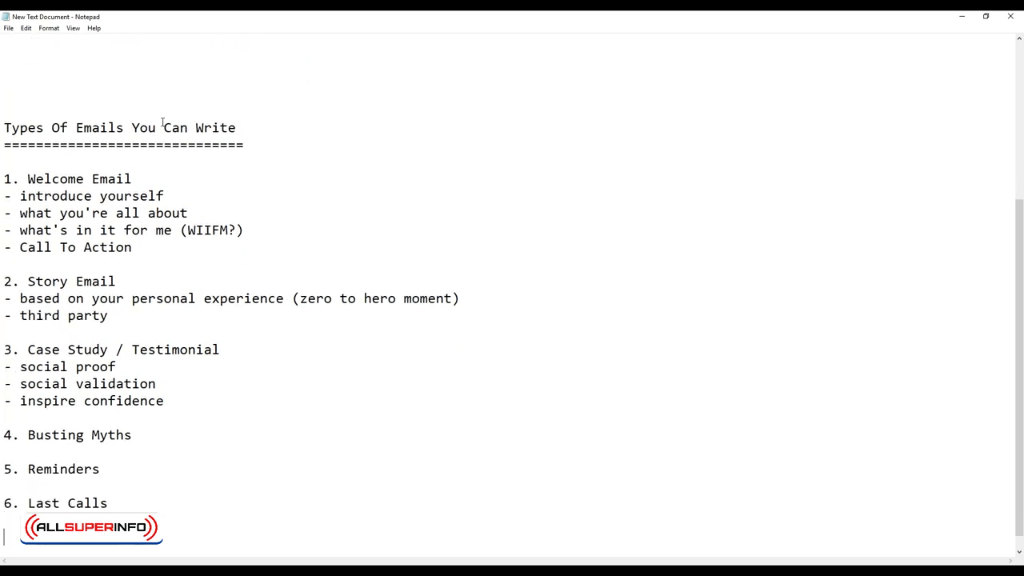
# Add the bullets 'one of the mistakes: teaching mode' and 'paradigm shift' under Busting Myths
pyautogui.press('Up')
pyautogui.press('Up')
pyautogui.press('Up')
pyautogui.press('Up')
pyautogui.press('Up')
pyautogui.press('Up')
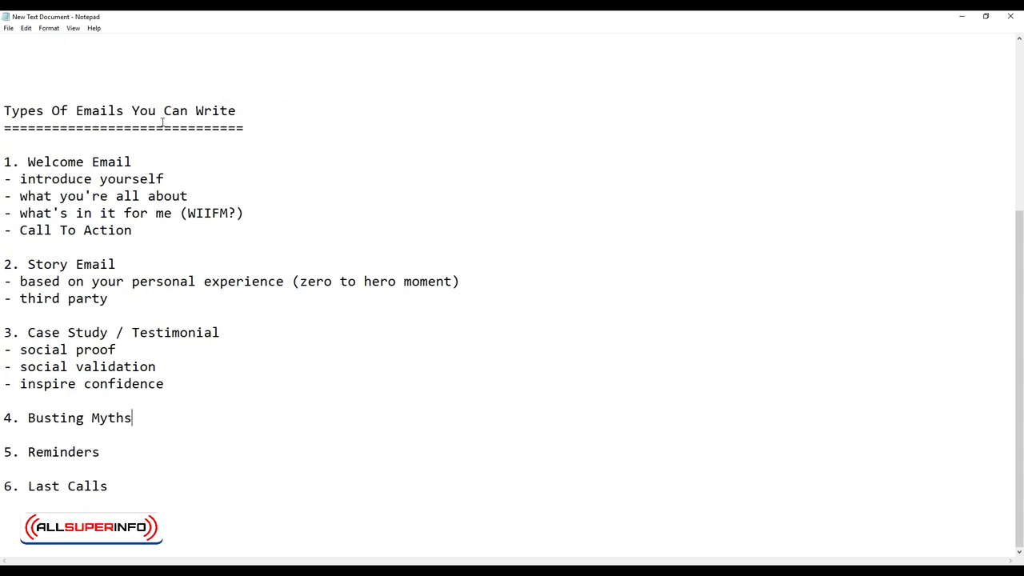
pyautogui.press('Return')
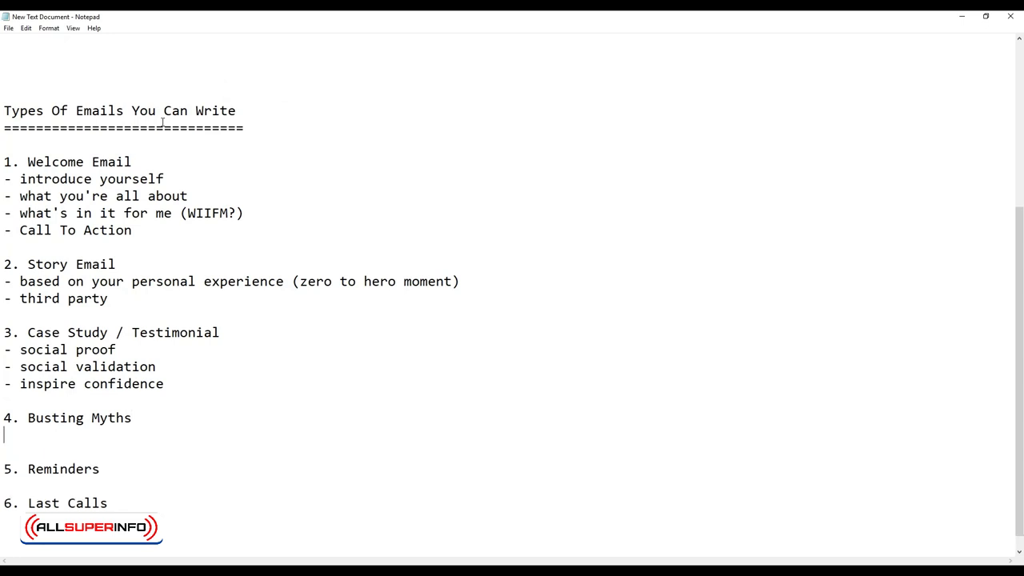
pyautogui.write('- one of the mistakes')
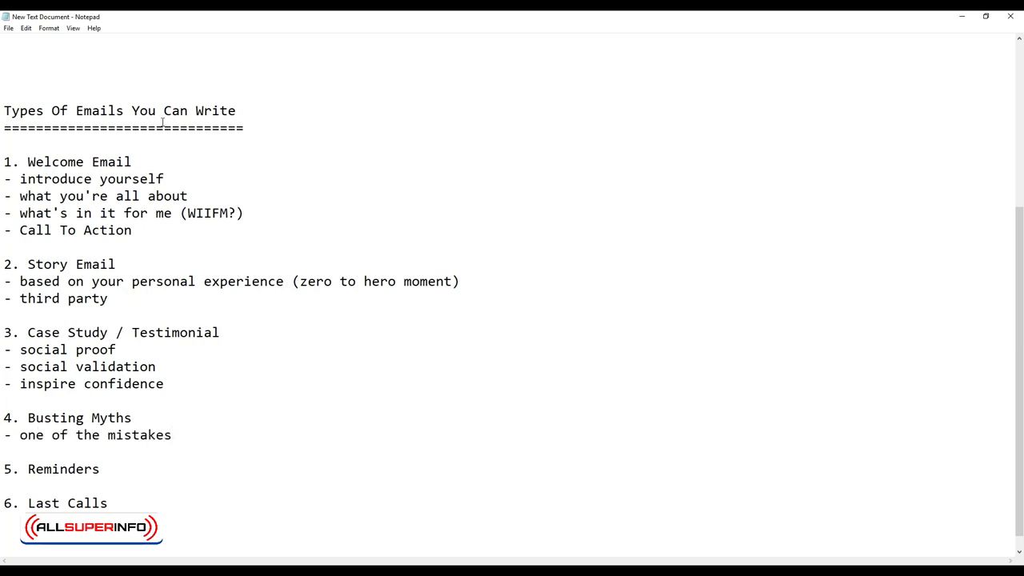
pyautogui.press('BackSpace')
pyautogui.write(': teachi')
pyautogui.press('BackSpace')
pyautogui.press('BackSpace')
pyautogui.press('BackSpace')
pyautogui.write('aching mode')
pyautogui.press('Return')
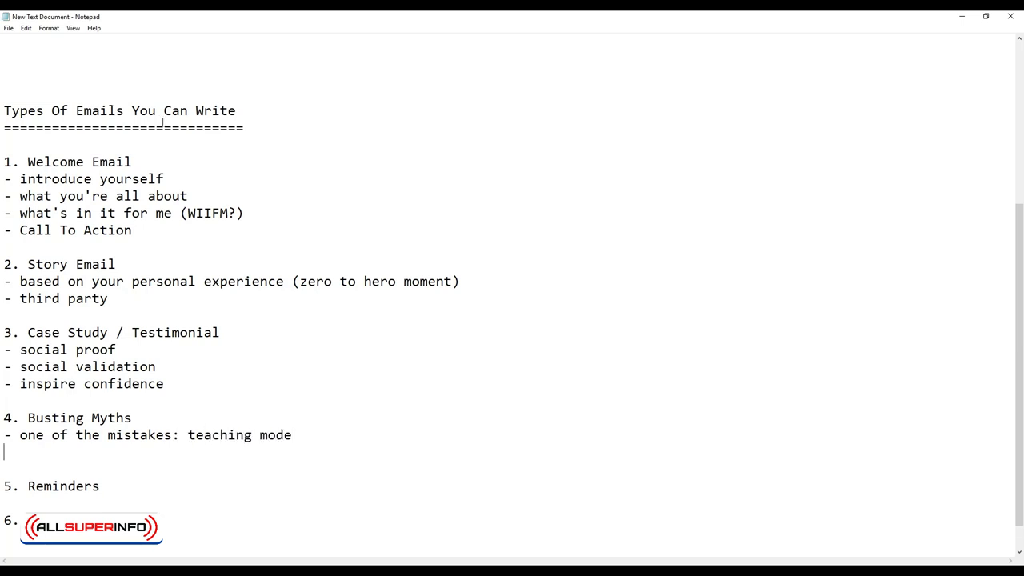
pyautogui.write('-')
pyautogui.write('paradigm shift')
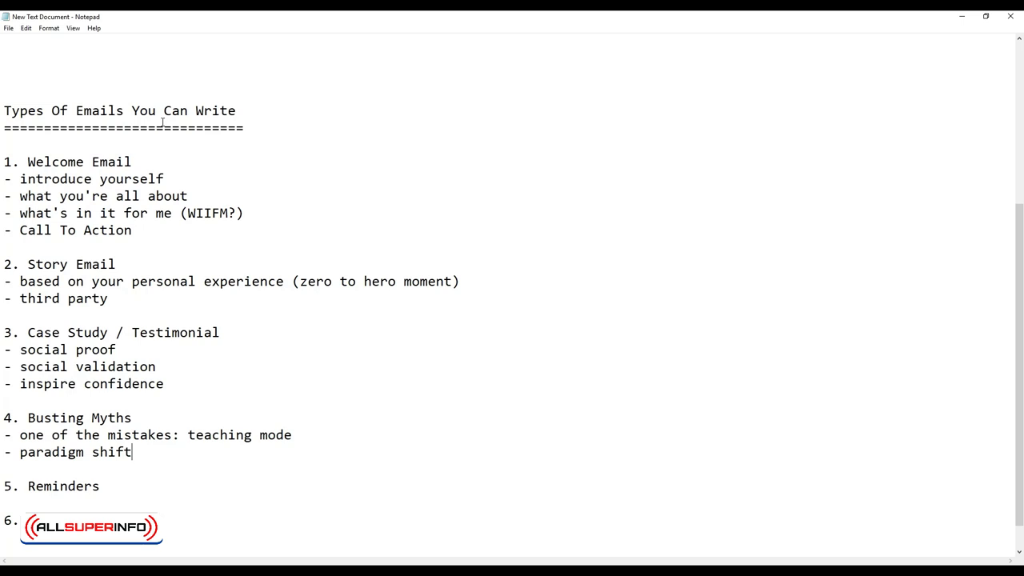
pyautogui.press('Down')
pyautogui.press('Down')
pyautogui.press('Down')
pyautogui.press('Down')
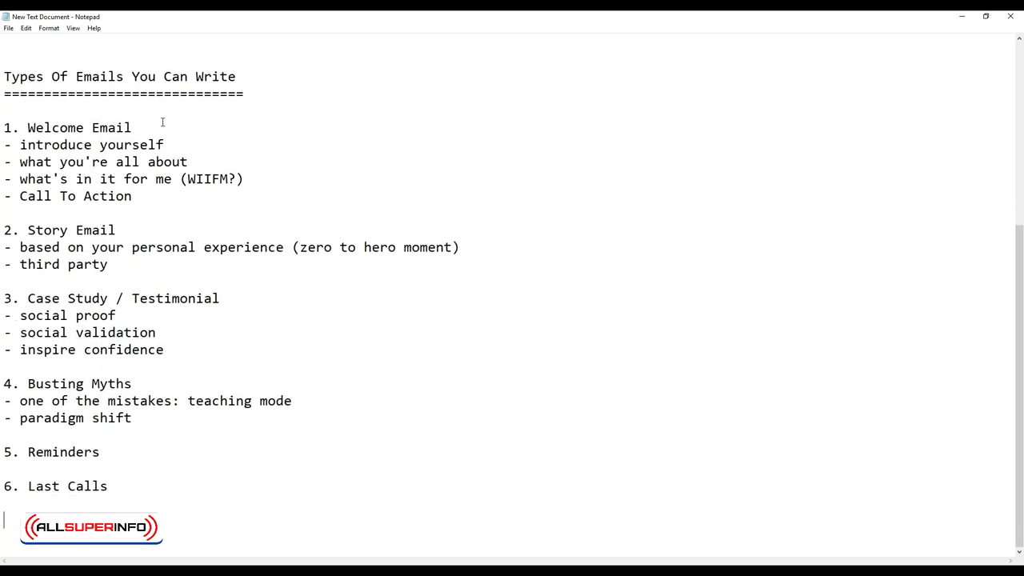
pyautogui.press('Up')
pyautogui.press('Up')
pyautogui.press('Left')
pyautogui.press('Return')
pyautogui.press('BackSpace')
# Add the bullet '- FOMO - Fear of Missing Out' under '6. Last Calls' and open a new line below
pyautogui.press('Down')
pyautogui.press('Down')
pyautogui.press('Down')
pyautogui.write('FOMO - Fear of Mis')
pyautogui.write('sing')
pyautogui.press('BackSpace')
pyautogui.press('BackSpace')
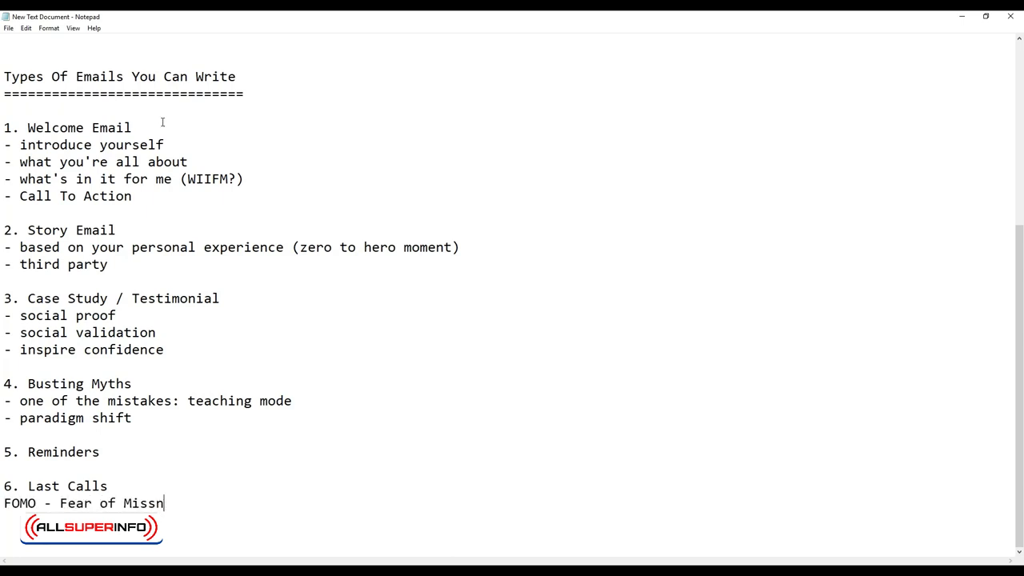
pyautogui.write('ing ')
pyautogui.write('Out')
pyautogui.write('-')
pyautogui.press('End')
pyautogui.press('Return')
pyautogui.press('Return')
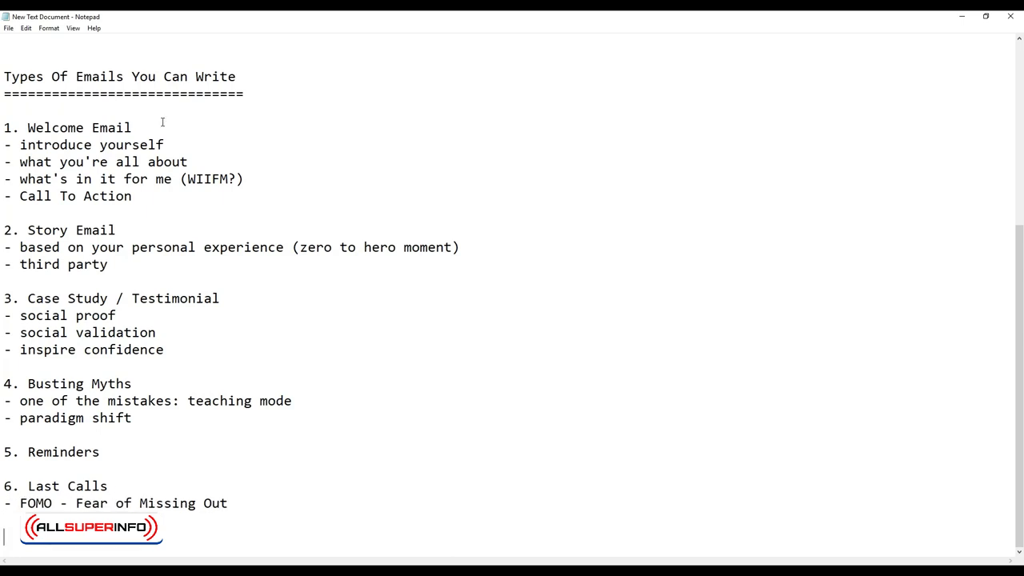